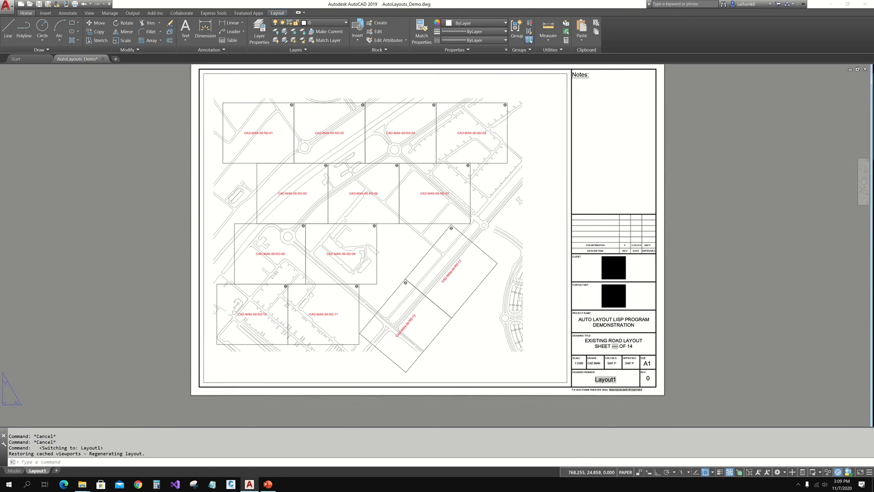
- Select the layout's title block to inspect its fields, then zoom out and pan the sheet
left_click(600, 348)
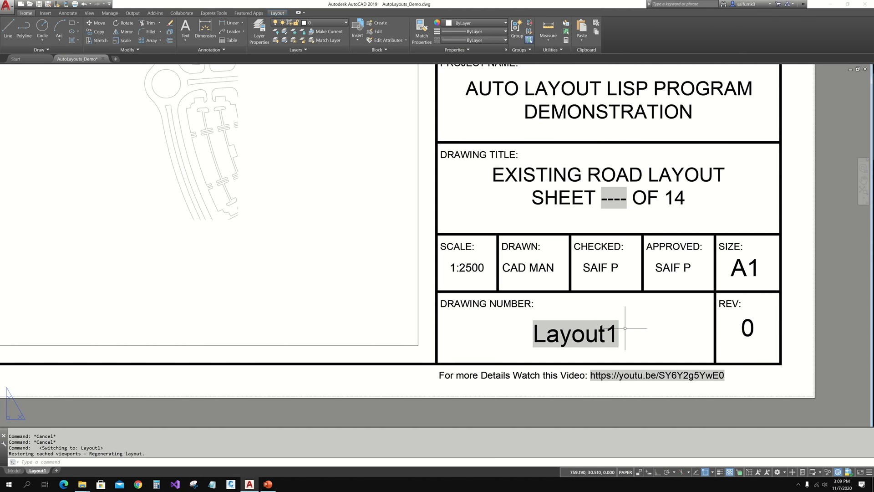
middle_click_drag(615, 212, 631, 268)
scroll(631, 268, "down", 6)
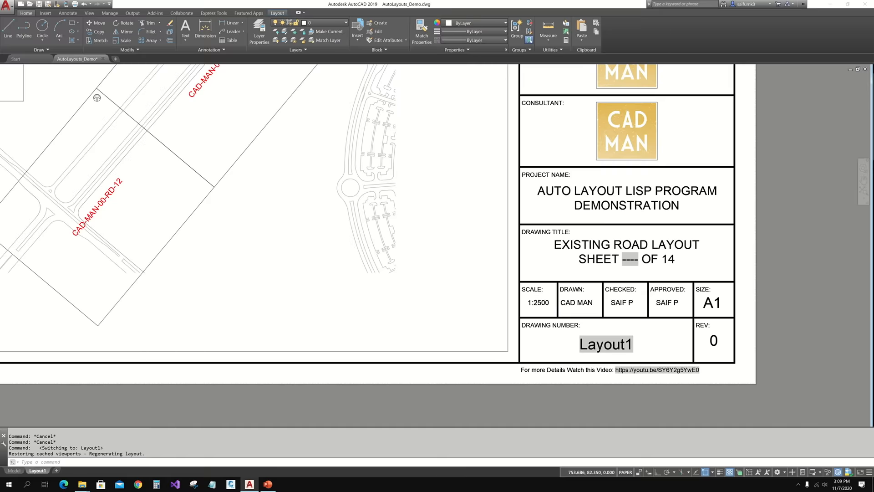
middle_click_drag(416, 230, 416, 323)
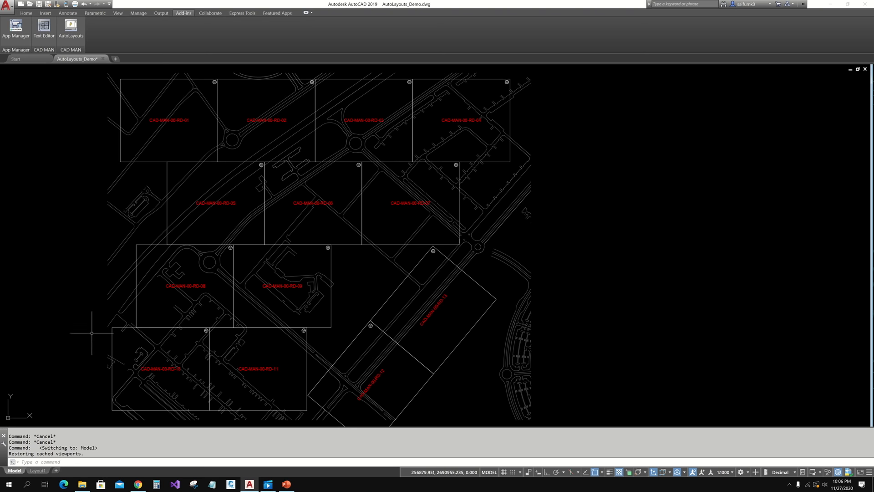
- Glance at Layout1, return to Model, and start AutoLayouts from the Add-ins ribbon
left_click(37, 470)
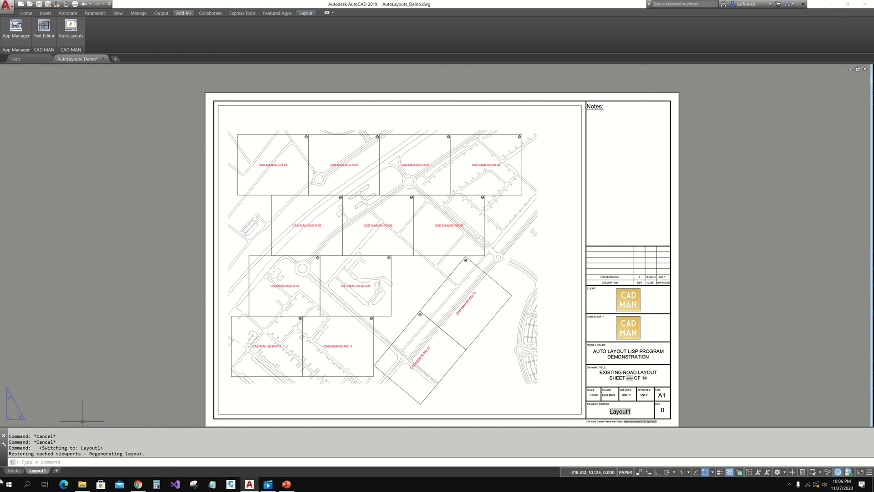
left_click(14, 470)
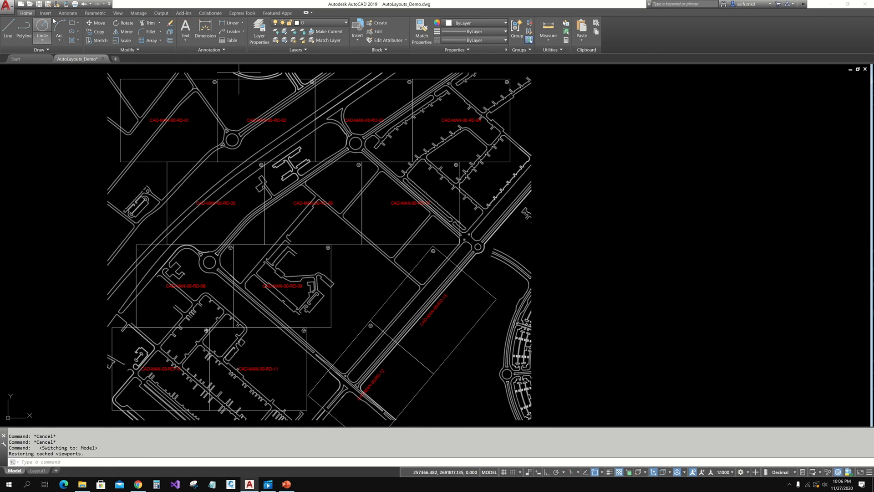
left_click(185, 13)
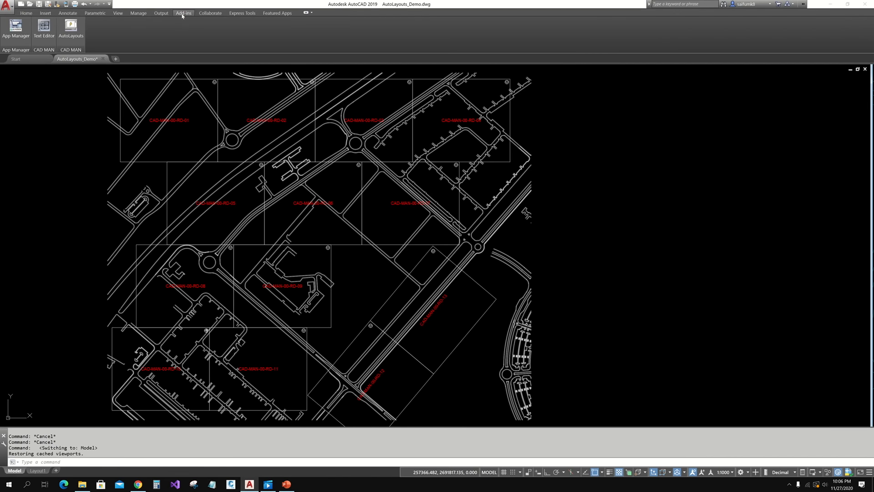
left_click(72, 30)
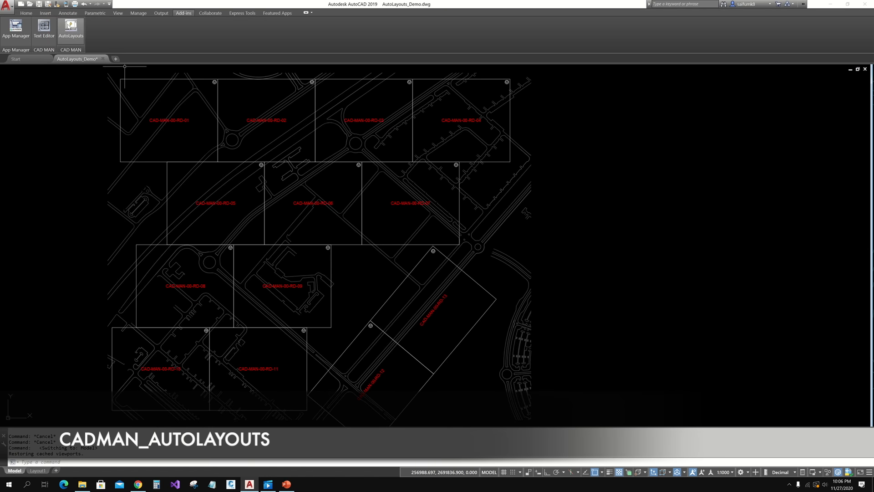
left_click(68, 26)
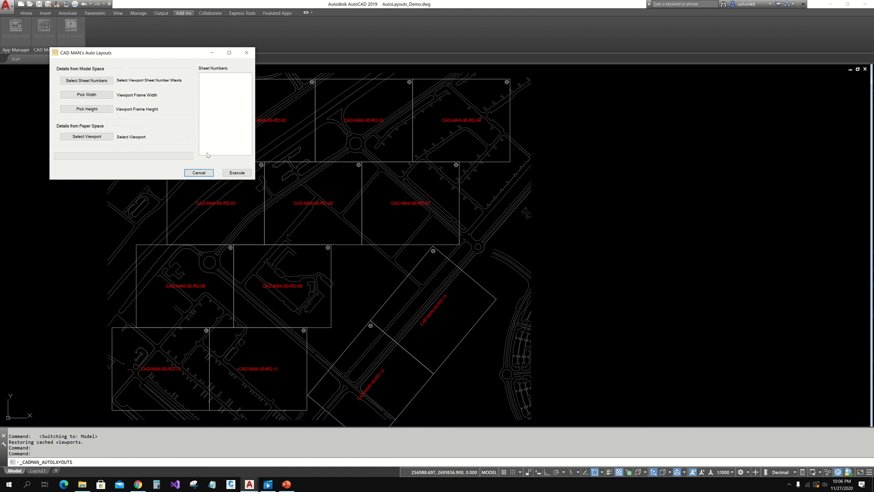
- Window-select all 13 sheet-number labels, CAD-MAN-00-RD-01 through RD-13, into the Sheet Numbers list
left_click_drag(149, 53, 518, 146)
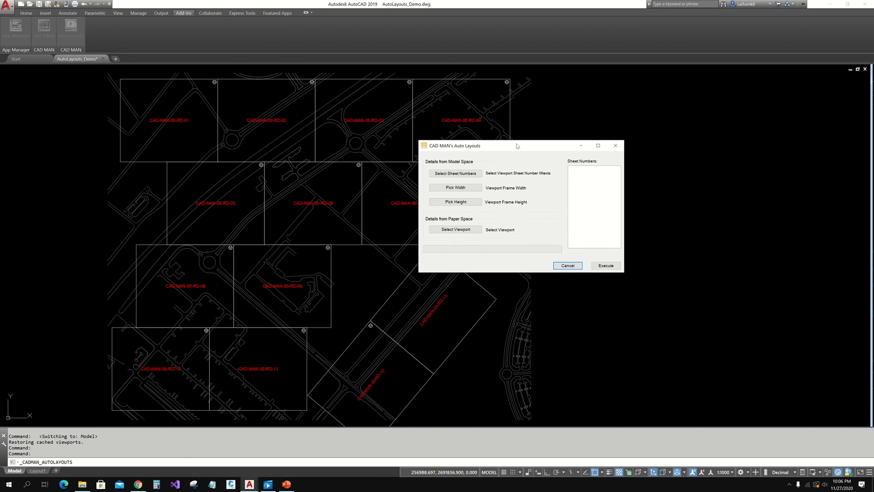
left_click(455, 174)
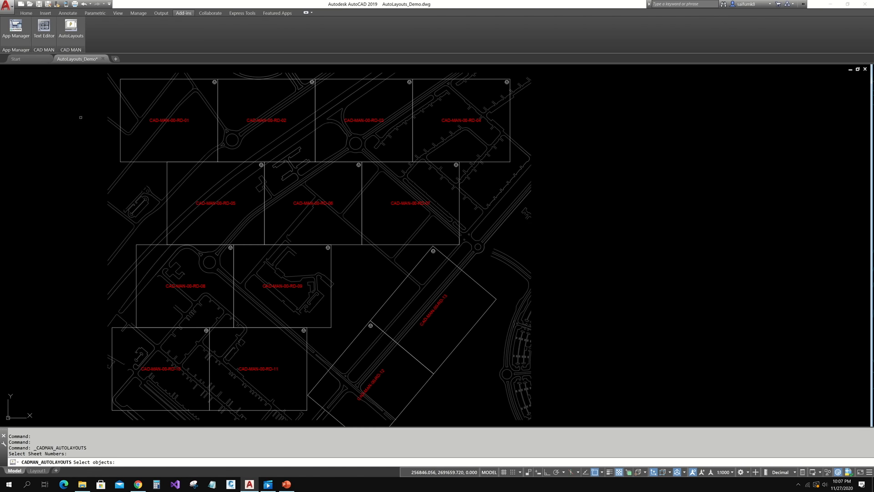
left_click(71, 86)
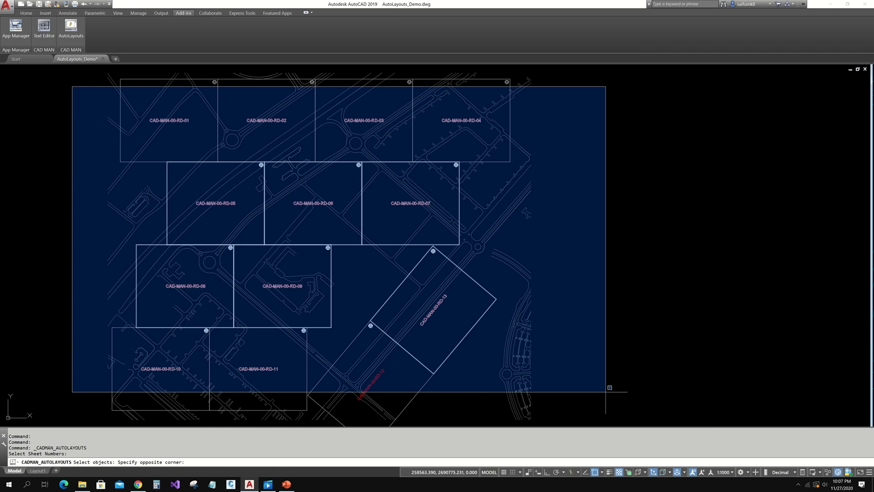
left_click(619, 403)
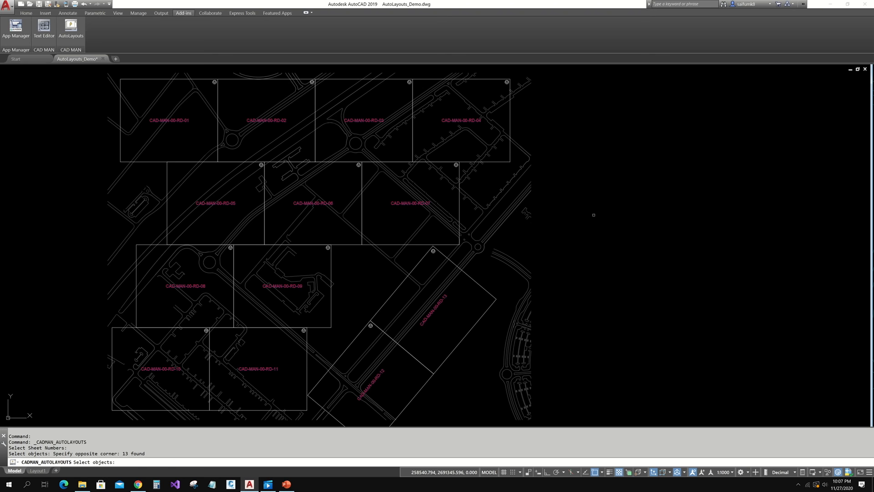
key("Return")
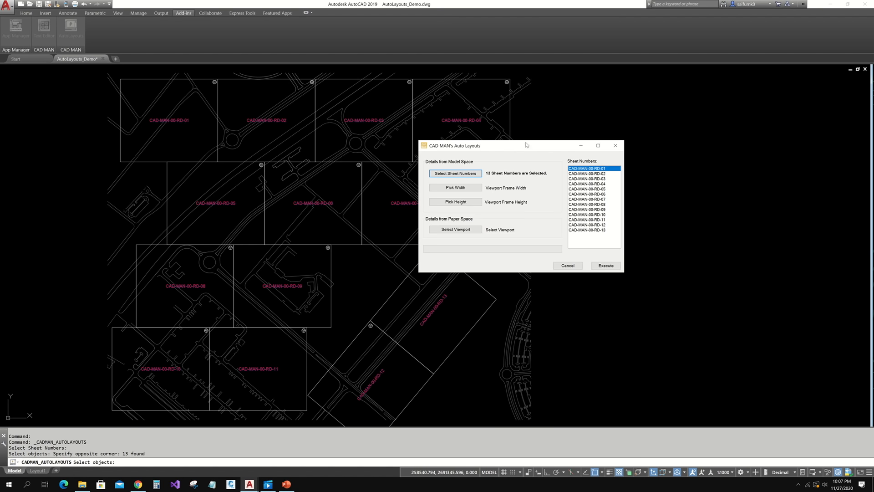
- Snap frame corners to pick a sheet width of 322.5 and a height of 274
left_click_drag(526, 144, 507, 156)
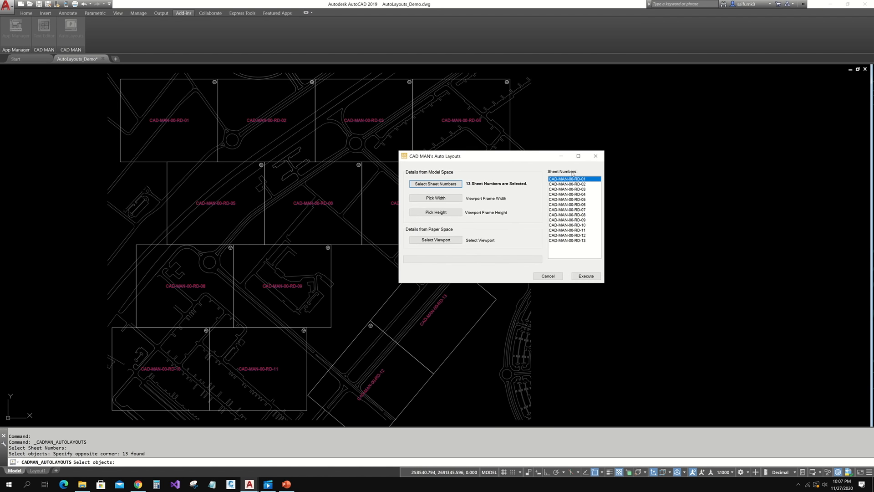
left_click_drag(569, 255, 570, 181)
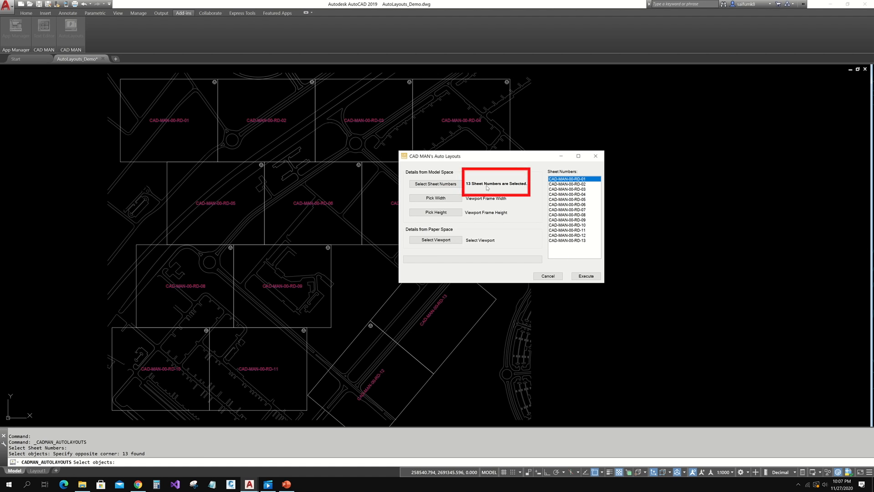
left_click(436, 198)
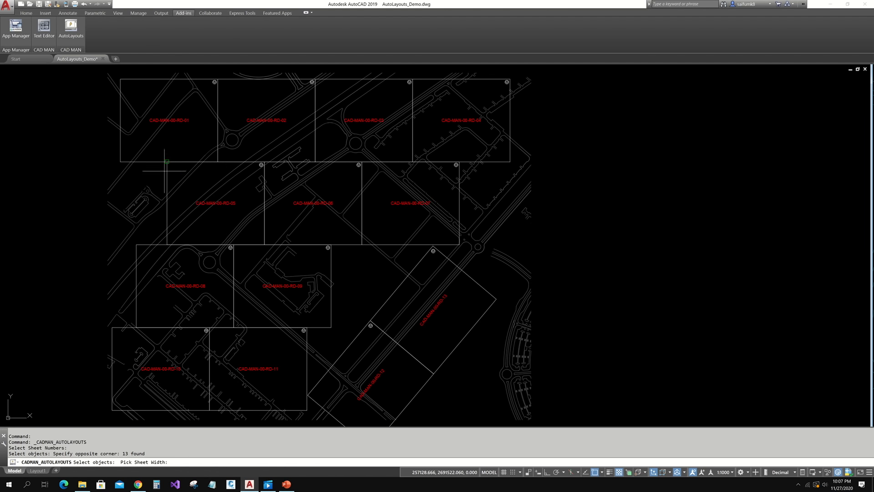
left_click(120, 161)
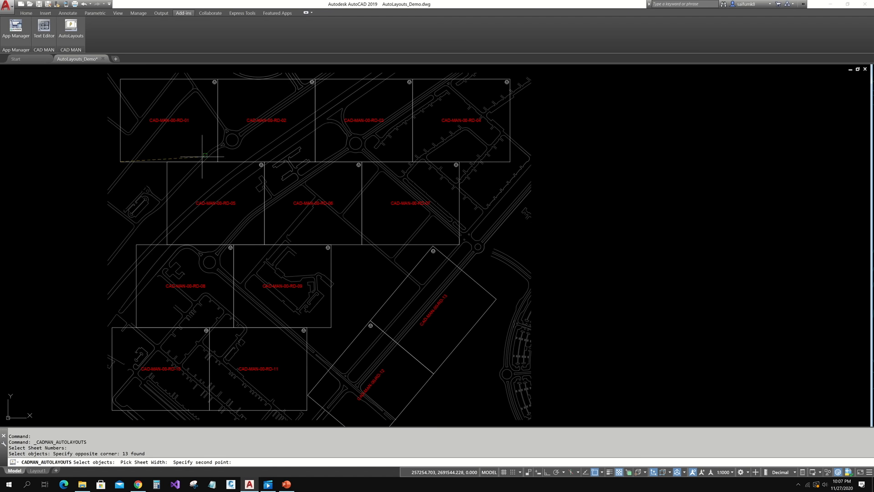
left_click(218, 161)
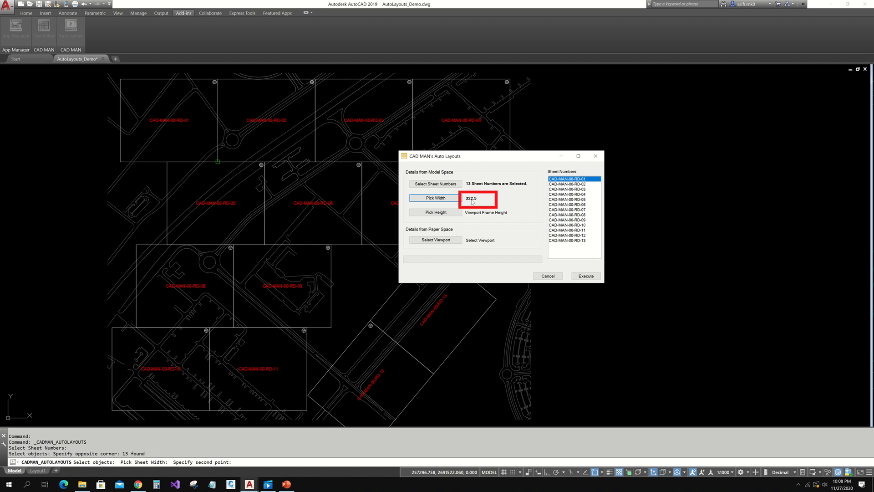
left_click(440, 213)
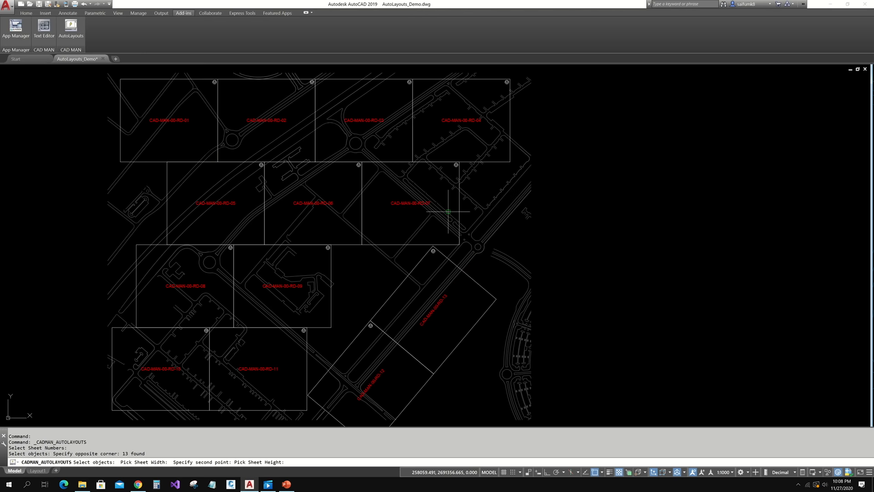
left_click(120, 78)
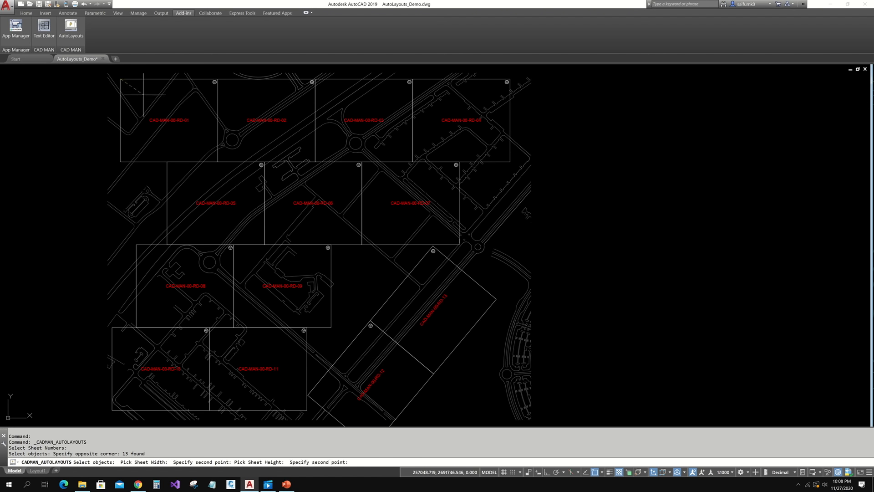
left_click(120, 161)
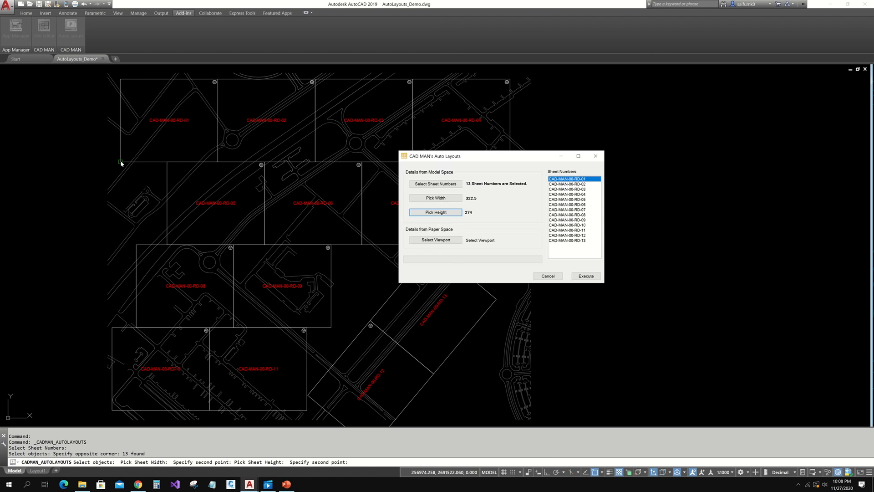
- Use the Layout1 viewport as the template and execute, creating layouts CAD-MAN-00-RD-01 onward
left_click(429, 242)
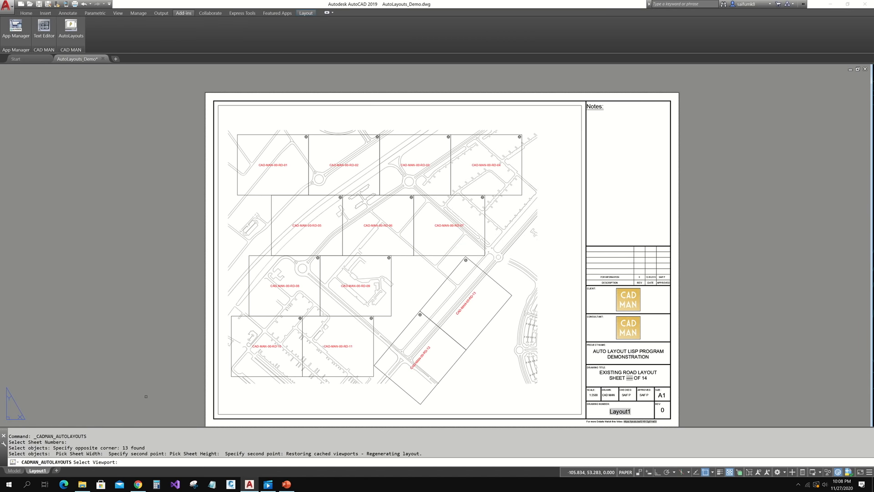
left_click(286, 105)
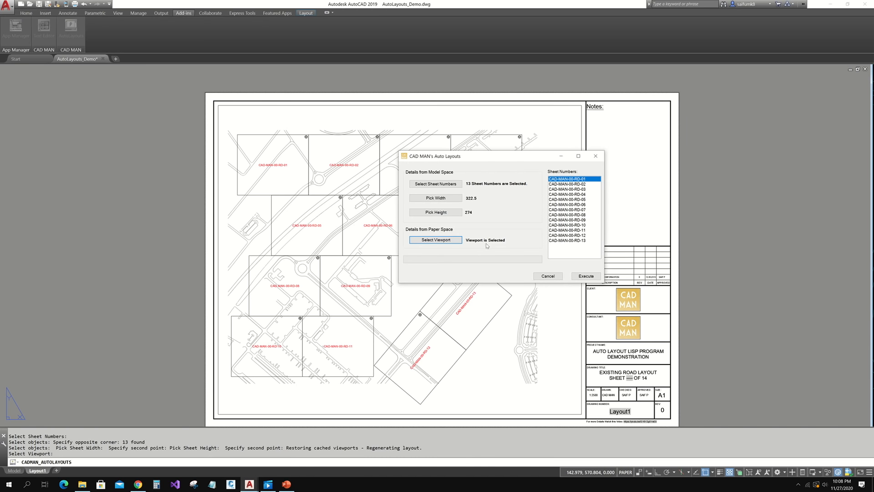
left_click(586, 277)
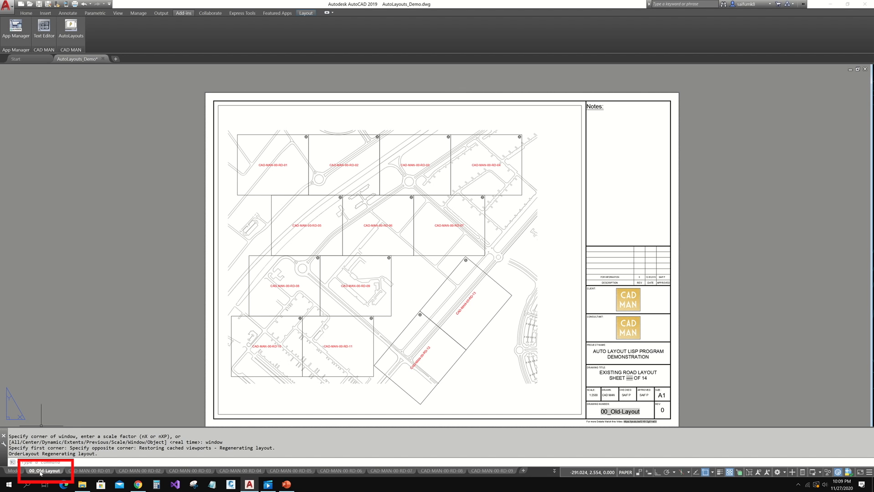
- Review the generated layouts CAD-MAN-00-RD-01 through RD-04
mouse_move(41, 473)
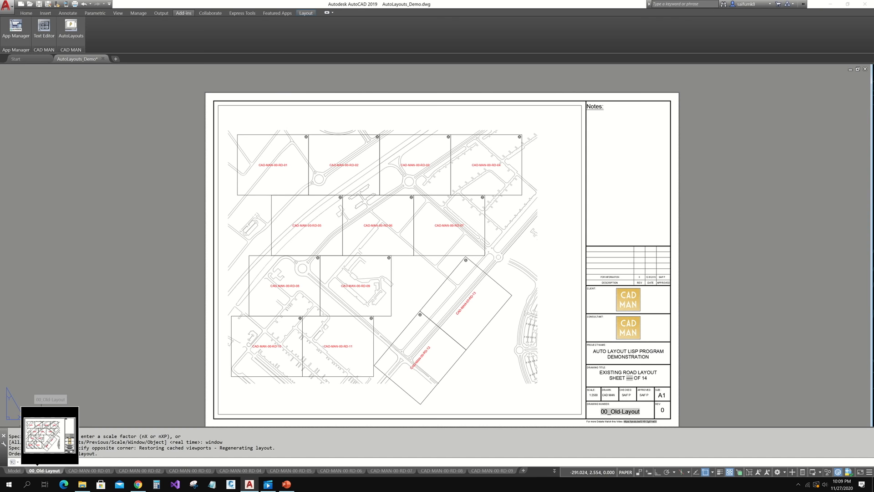
left_click(89, 470)
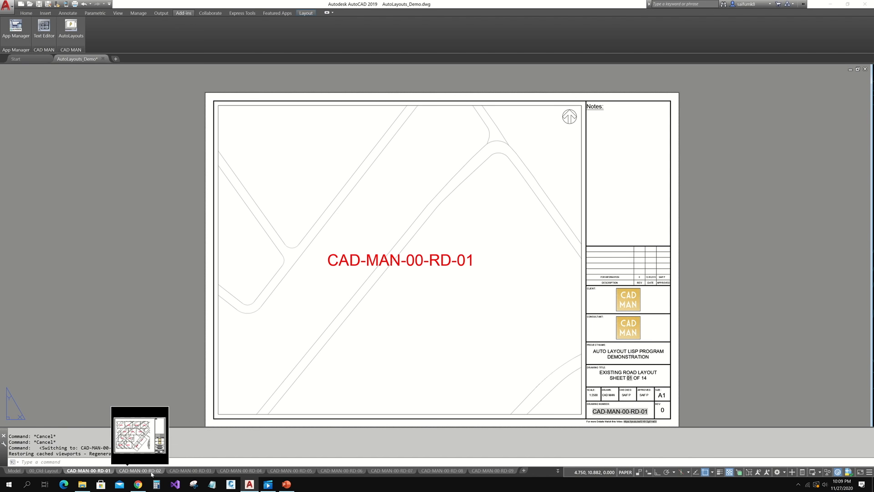
left_click(152, 474)
left_click(179, 474)
left_click(258, 475)
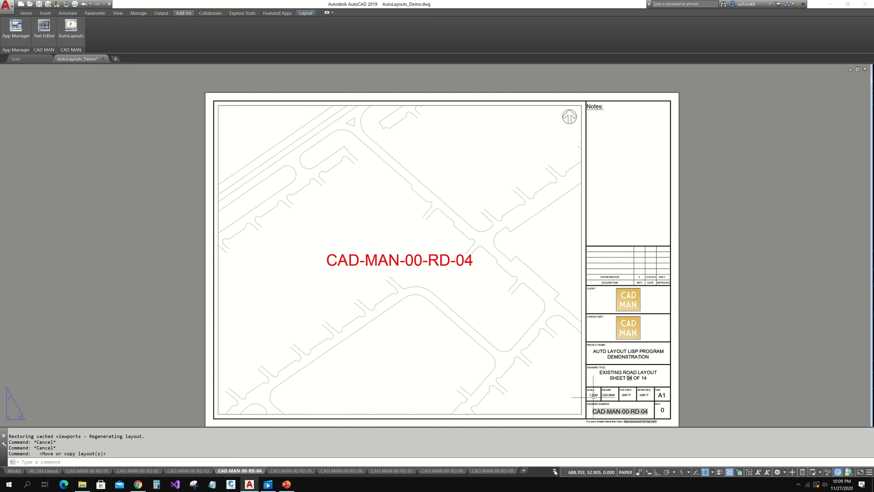
- View layouts RD-13 and RD-12 from the tab overflow list, then return to Model
left_click(555, 470)
left_click(582, 464)
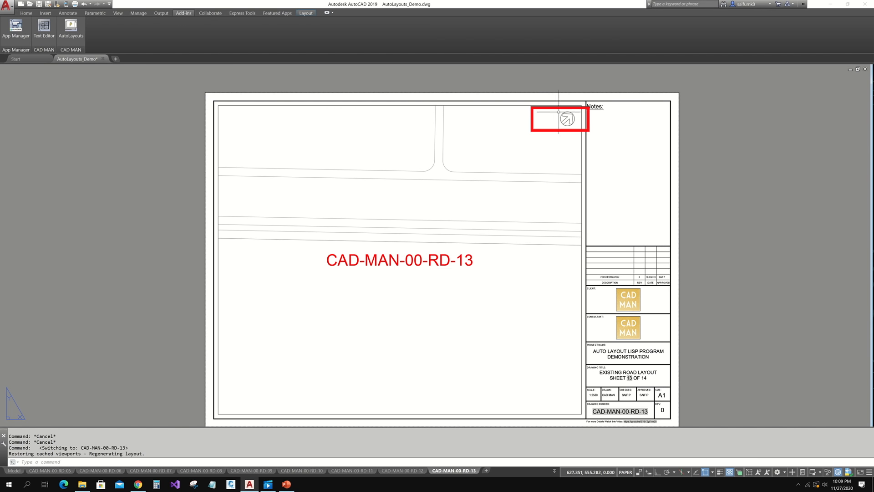
scroll(560, 113, "up", 5)
scroll(569, 125, "down", 5)
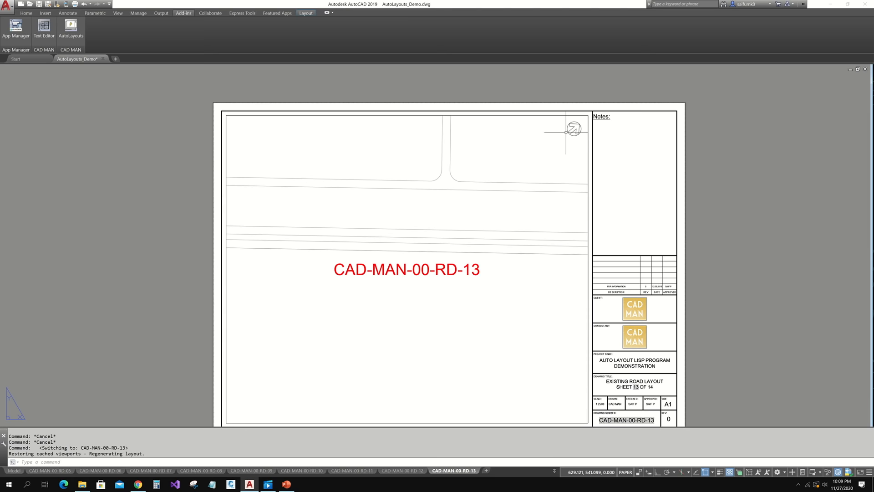
middle_click_drag(468, 247, 467, 215)
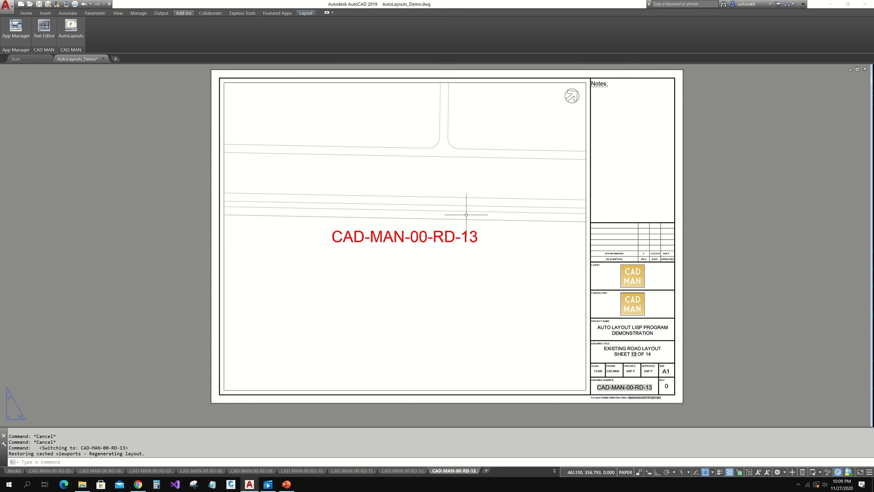
left_click(396, 470)
left_click(14, 471)
scroll(364, 376, "up", 5)
scroll(410, 253, "down", 3)
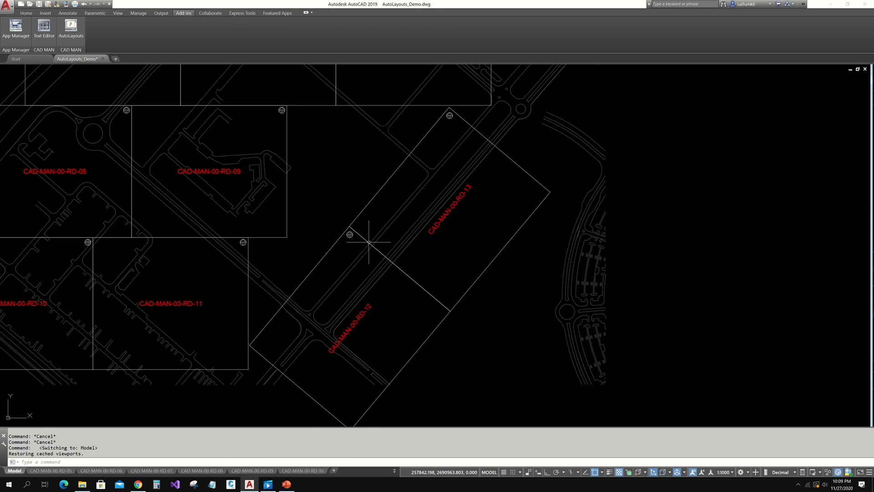
- Open the CAD-MAN-00-RD-06 layout and zoom to its title block
scroll(369, 241, "down", 1)
scroll(445, 219, "down", 2)
middle_click_drag(444, 219, 414, 275)
scroll(353, 290, "up", 4)
scroll(357, 248, "down", 1)
scroll(396, 189, "down", 1)
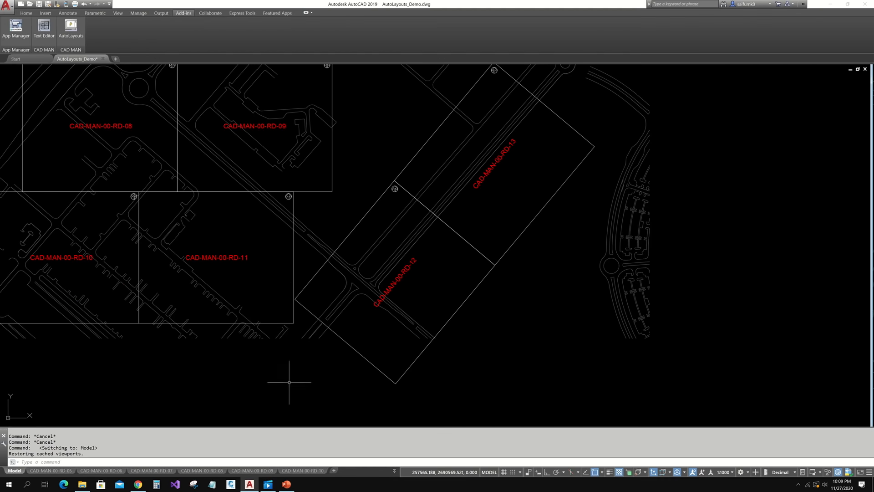
left_click(298, 471)
middle_click_drag(650, 411, 513, 283)
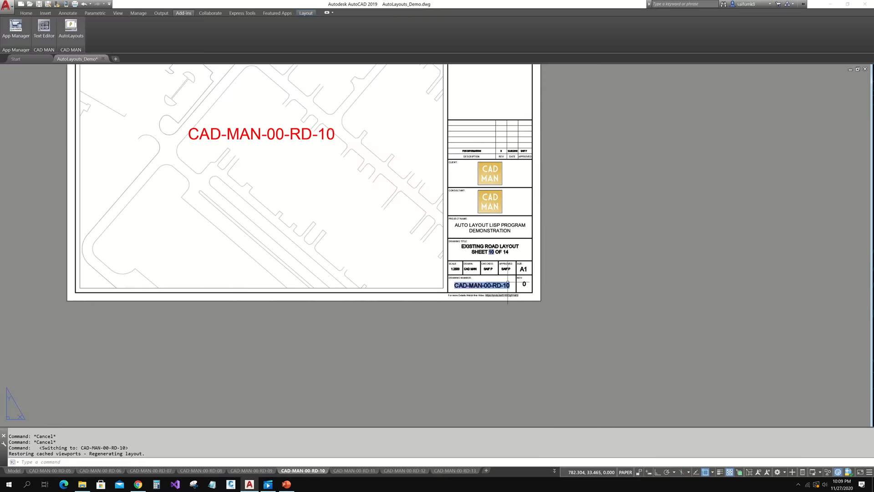
scroll(513, 282, "up", 5)
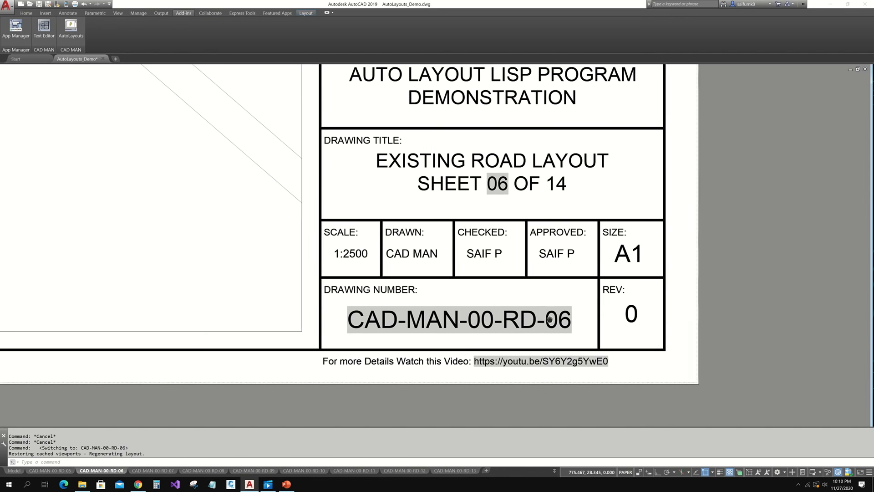
middle_click_drag(550, 320, 551, 319)
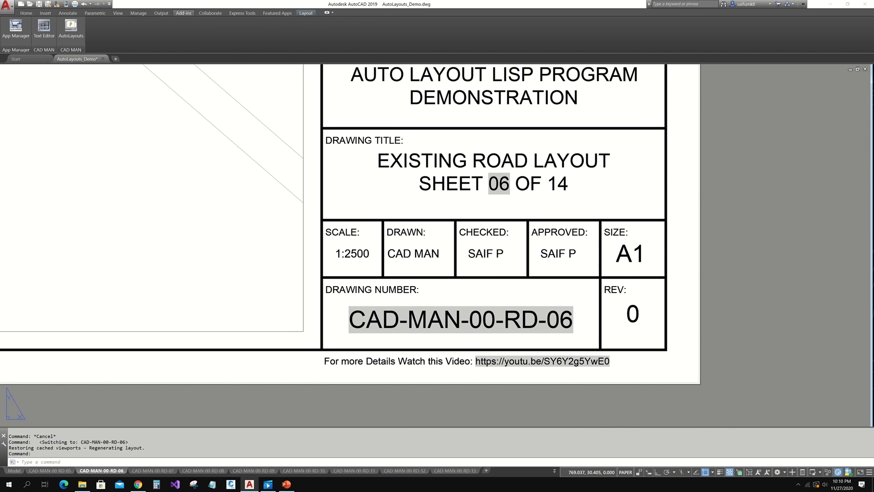
- Check the title block's DWGNUM field is $(getvar,ctab), cancel out, and select the RD-01 label
double_click(453, 263)
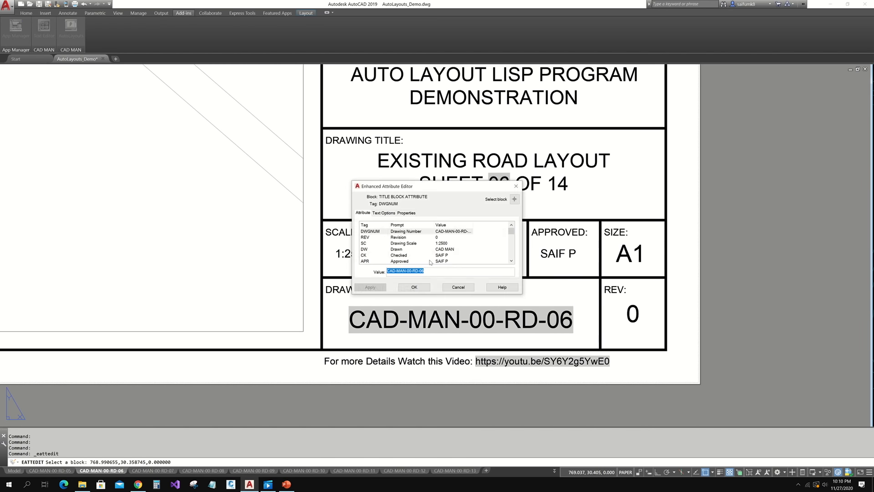
key("ctrl+f")
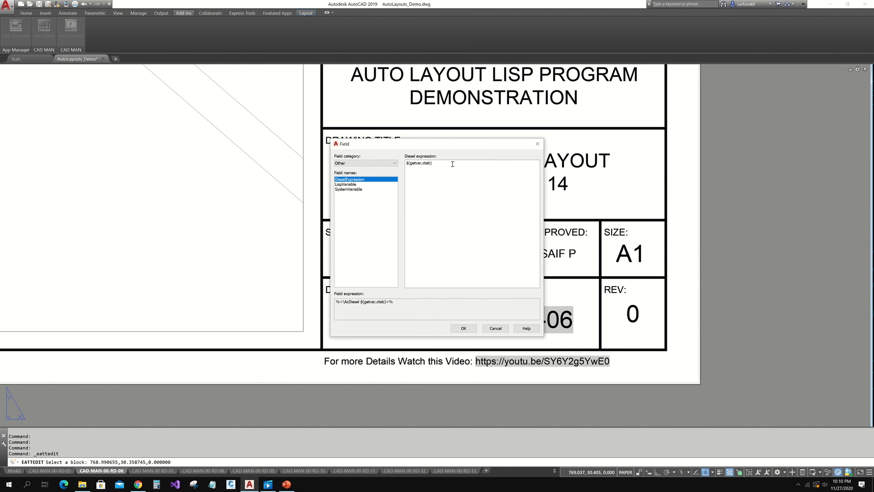
left_click_drag(443, 163, 379, 164)
left_click(492, 330)
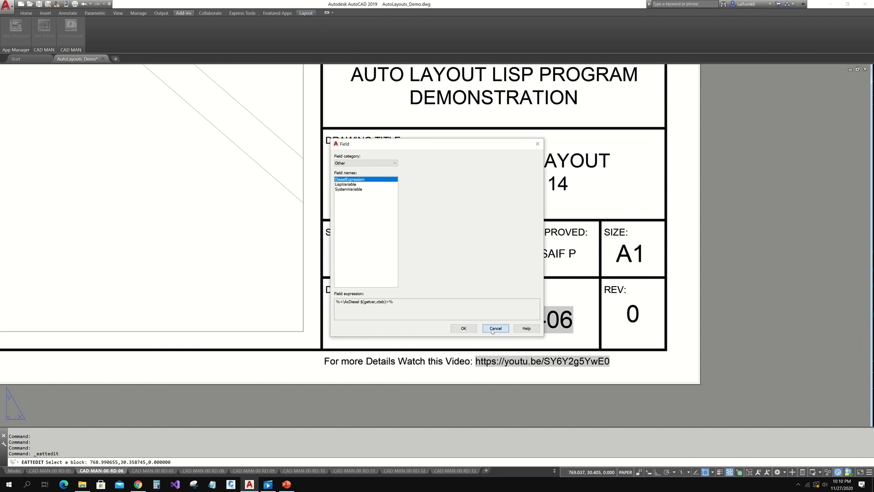
left_click(458, 288)
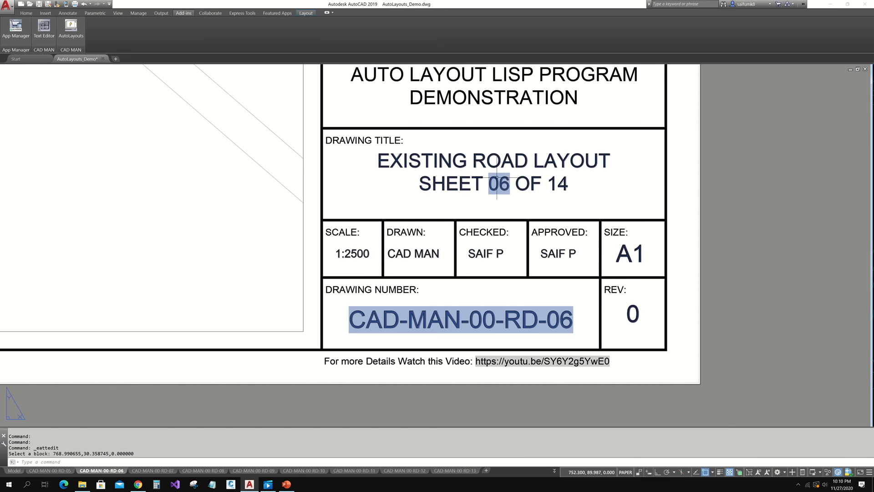
middle_click_drag(505, 190, 499, 259)
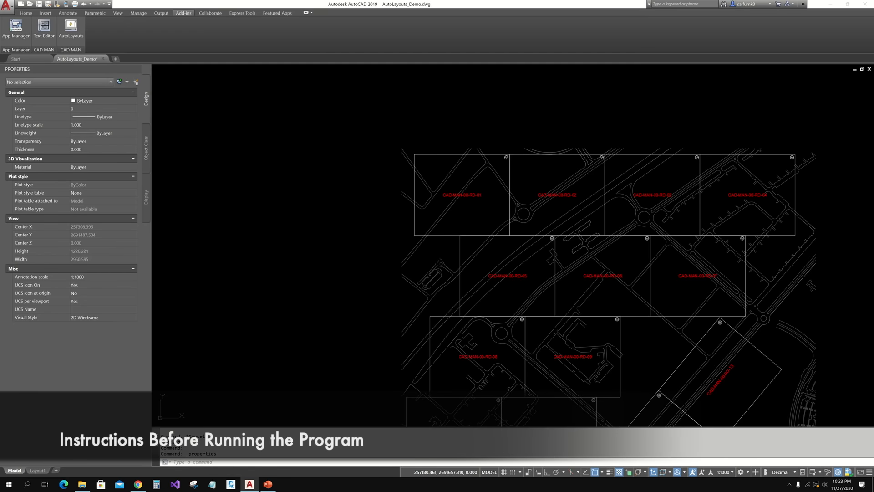
left_click(476, 195)
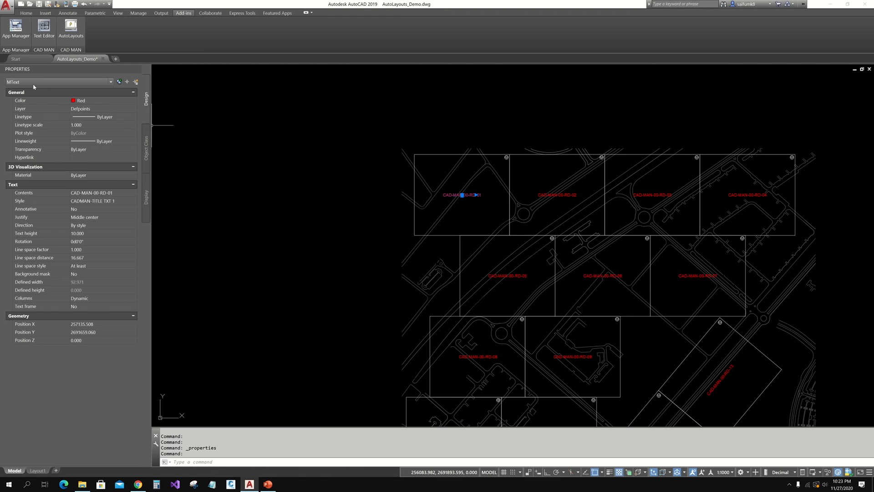
- Keep the RD-01 label's justification at Middle center in Properties
left_click(96, 218)
left_click(97, 218)
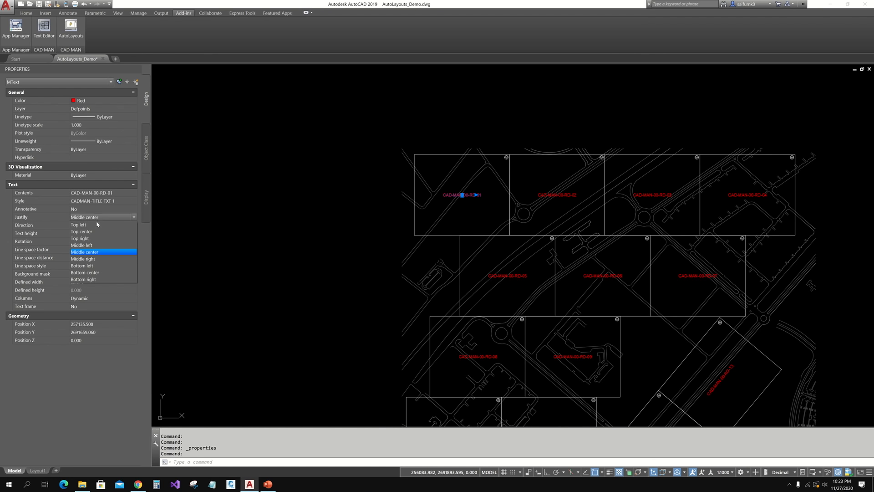
left_click(94, 254)
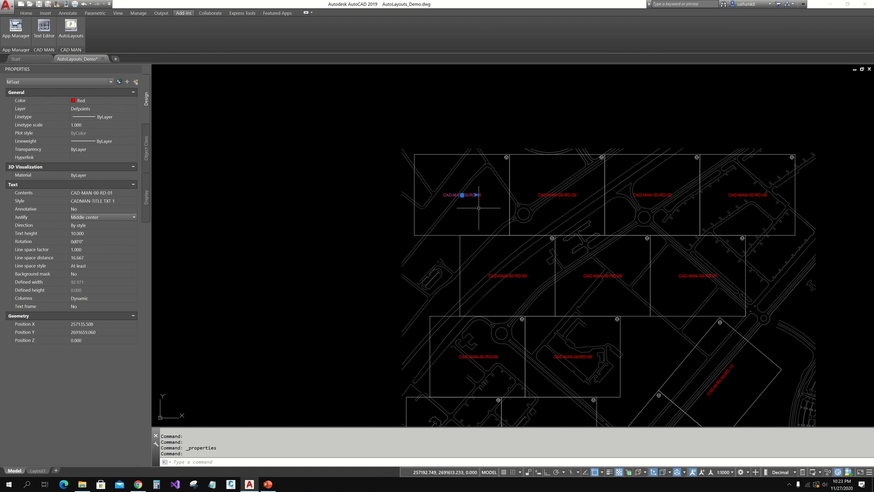
key("Escape")
- Move the RD-01 label to the midpoint between its frame's opposite corners
scroll(474, 193, "up", 4)
left_click(474, 193)
left_click(449, 191)
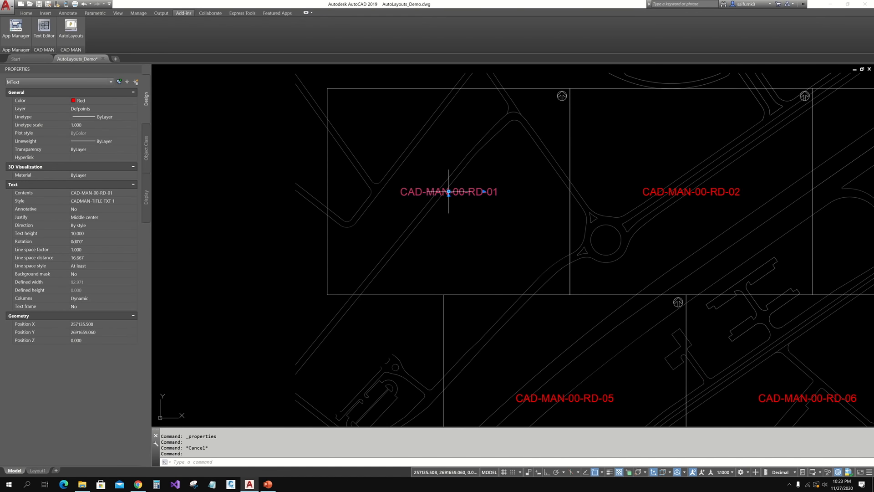
middle_click_drag(202, 196, 246, 227)
left_click(246, 228)
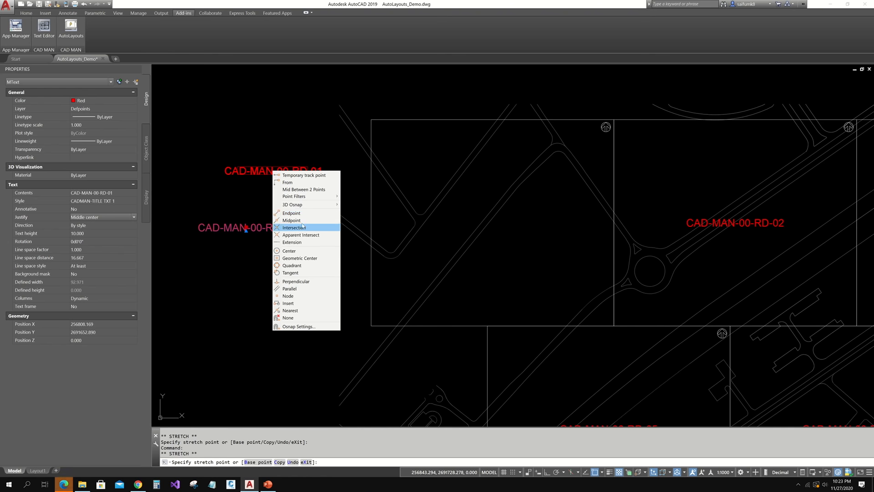
left_click(308, 189)
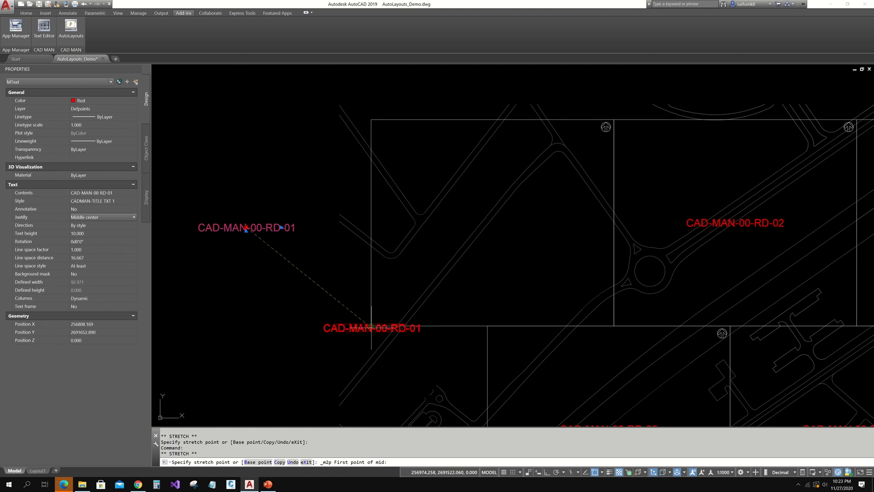
left_click(371, 325)
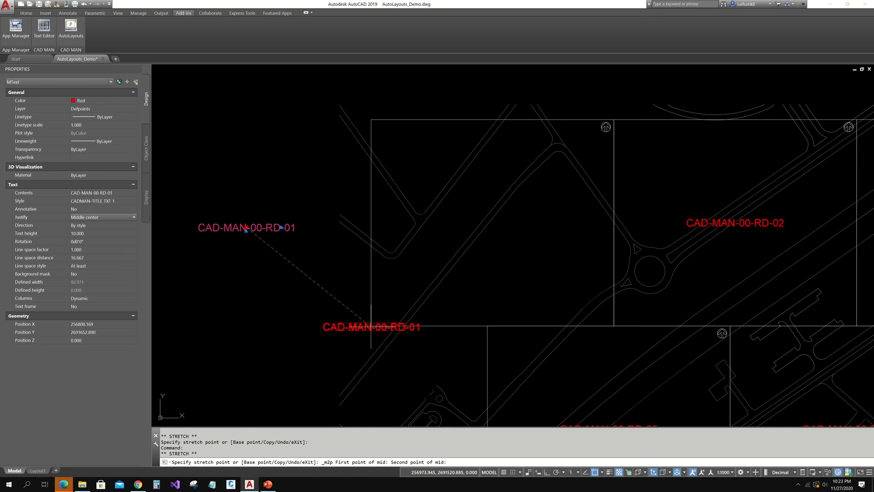
left_click(613, 120)
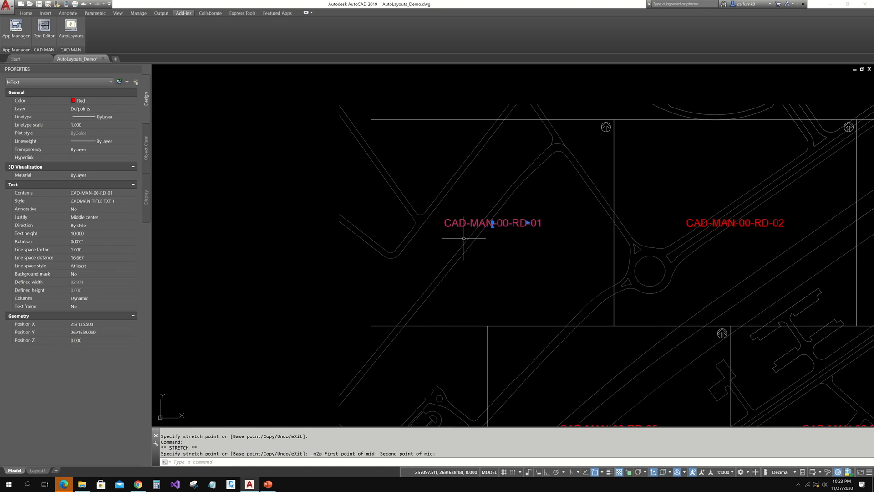
key("Escape")
key("Escape")
scroll(413, 220, "down", 4)
scroll(417, 220, "up", 4)
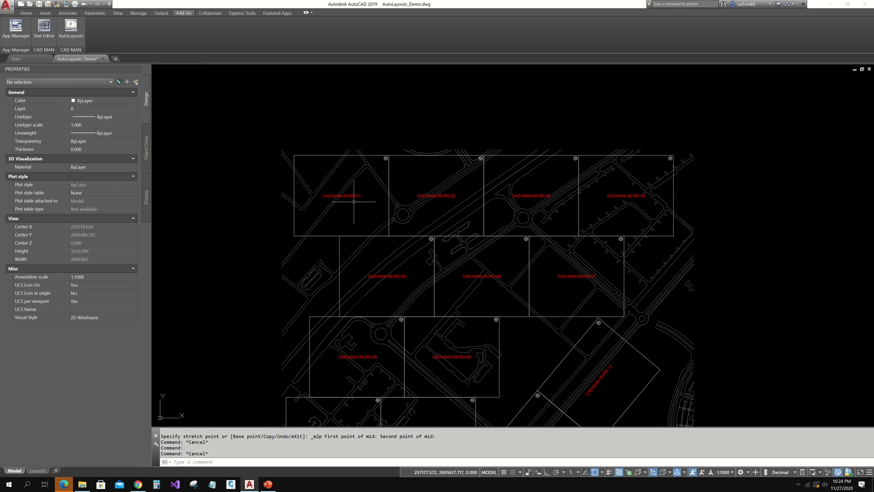
- Open Layout1 and select, then deselect, its viewport showing all 13 sheet frames
scroll(588, 199, "down", 4)
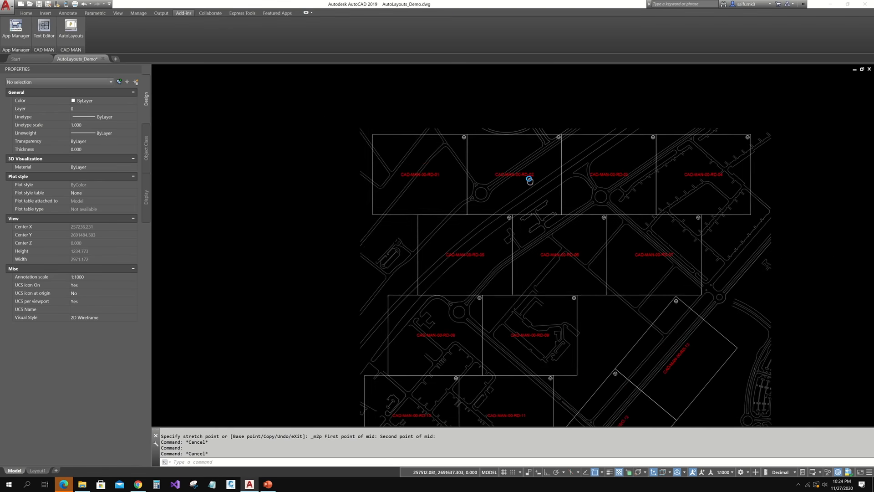
left_click(37, 470)
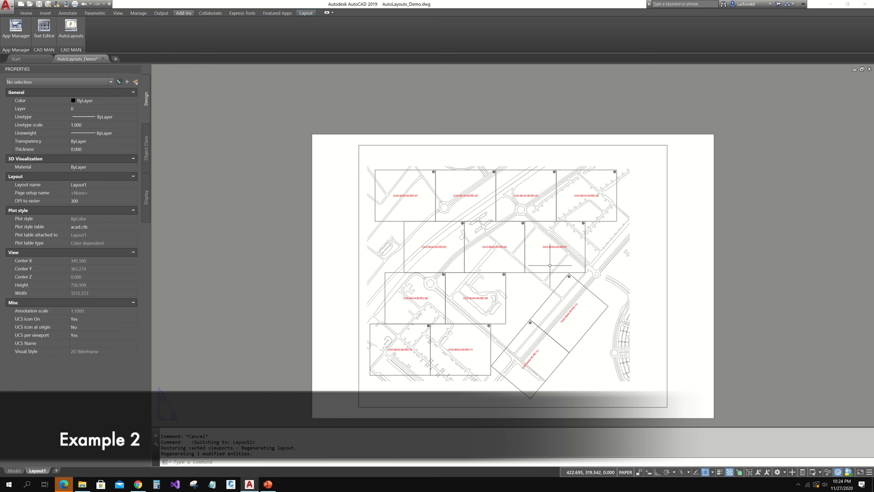
middle_click_drag(651, 255, 650, 238)
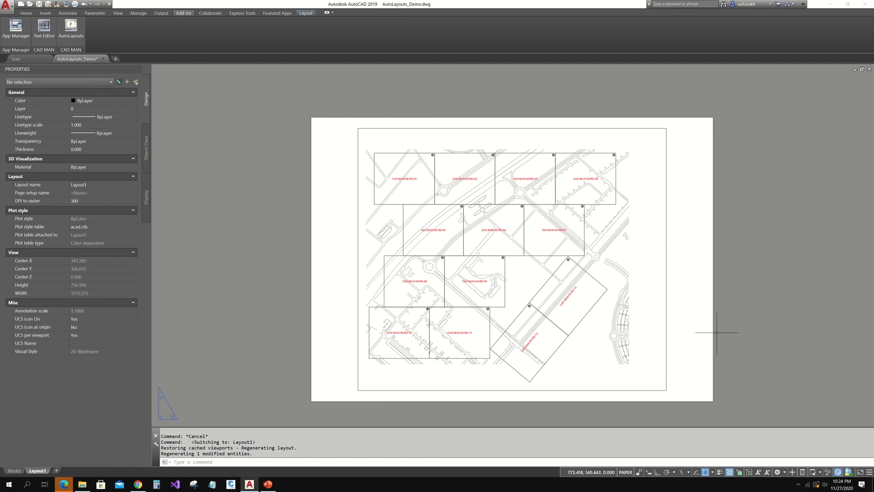
left_click(681, 190)
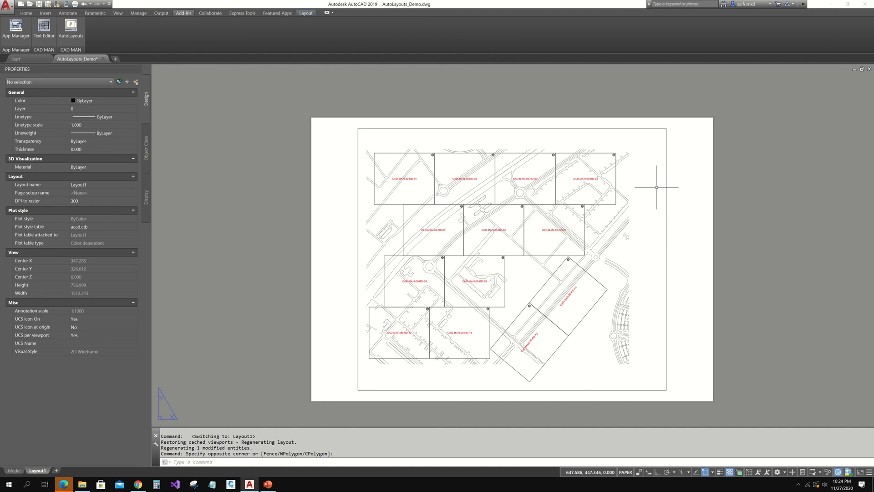
left_click(663, 177)
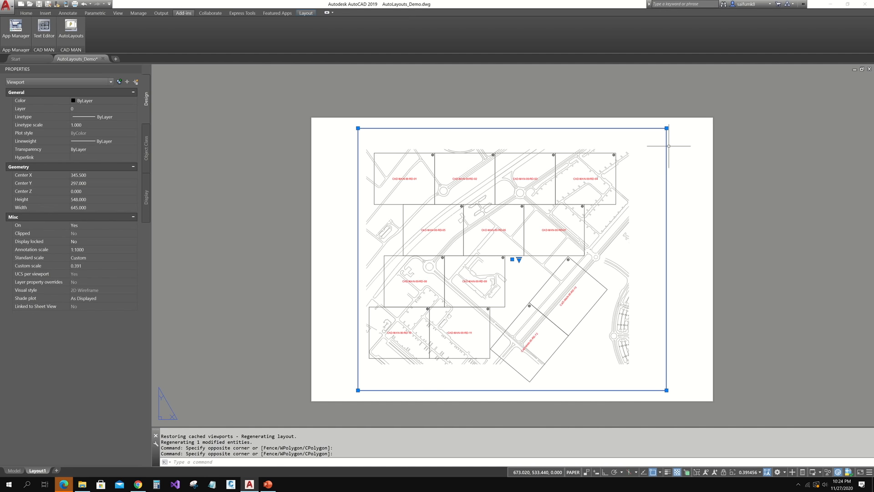
key("Escape")
middle_click_drag(453, 256, 467, 236)
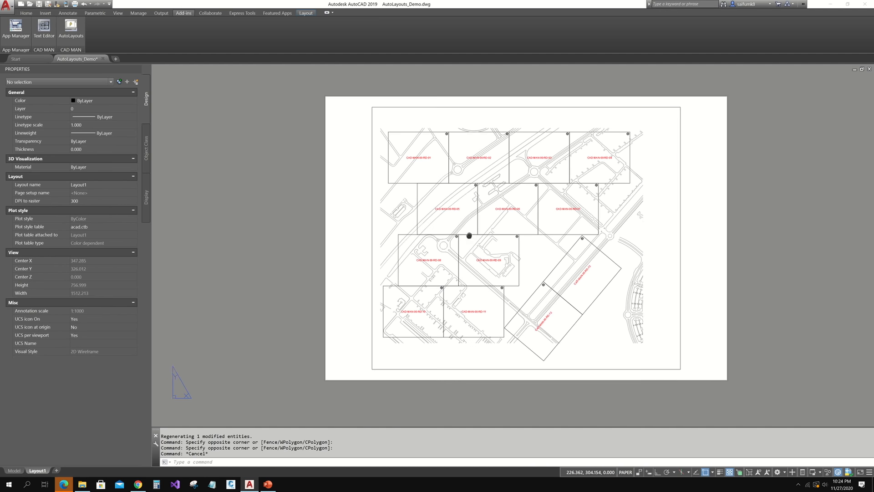
- Run AutoLayouts and pick the four sheet labels CAD-MAN-00-RD-01 through RD-04
left_click(70, 27)
left_click_drag(224, 109, 695, 115)
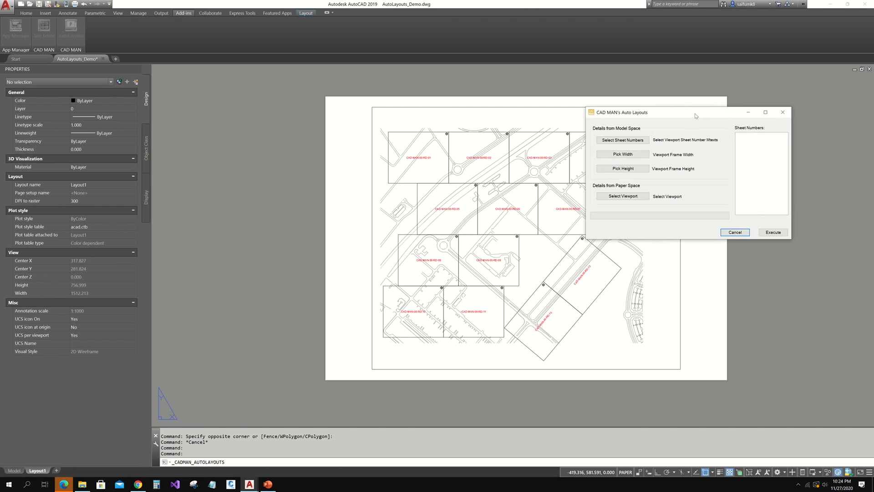
left_click(629, 141)
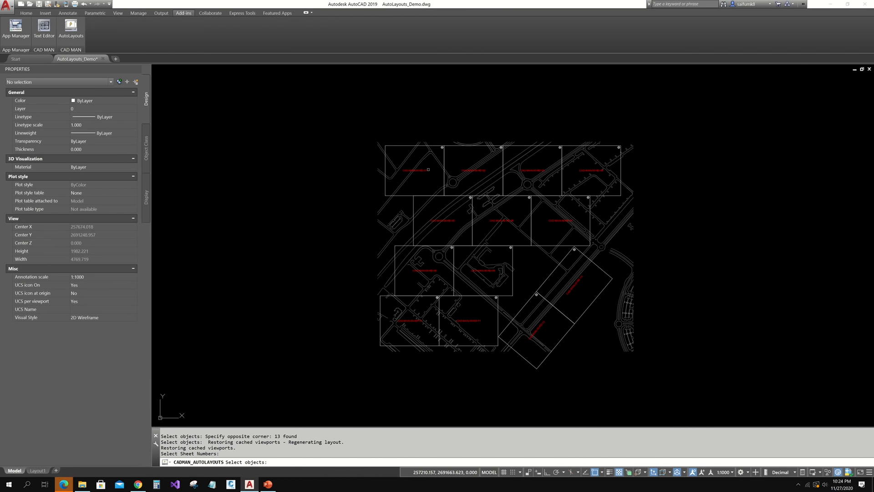
left_click(428, 170)
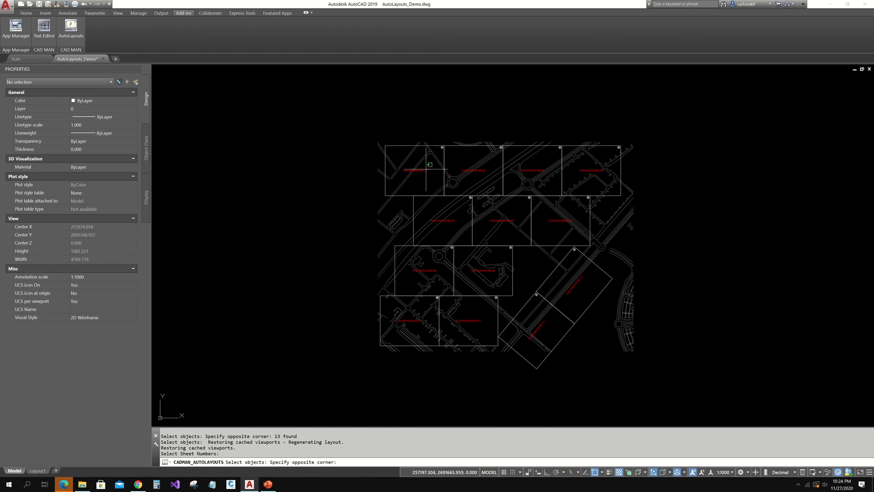
left_click(420, 173)
left_click(485, 170)
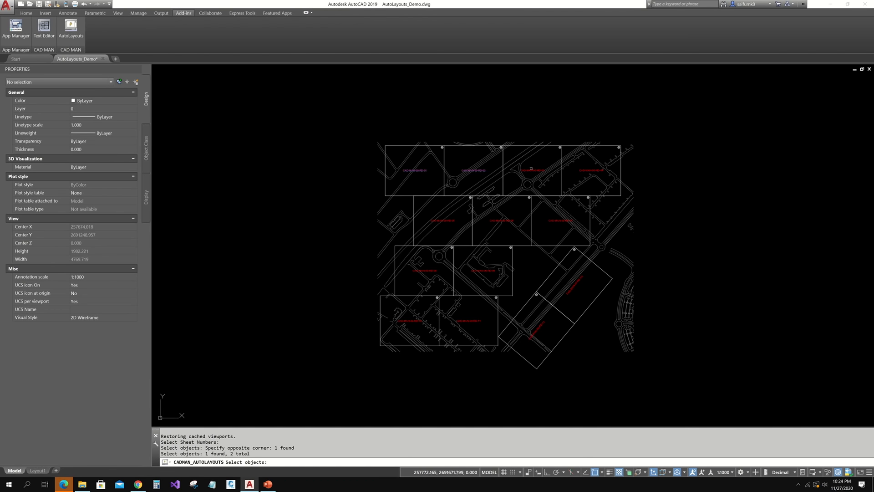
left_click(532, 170)
left_click(592, 170)
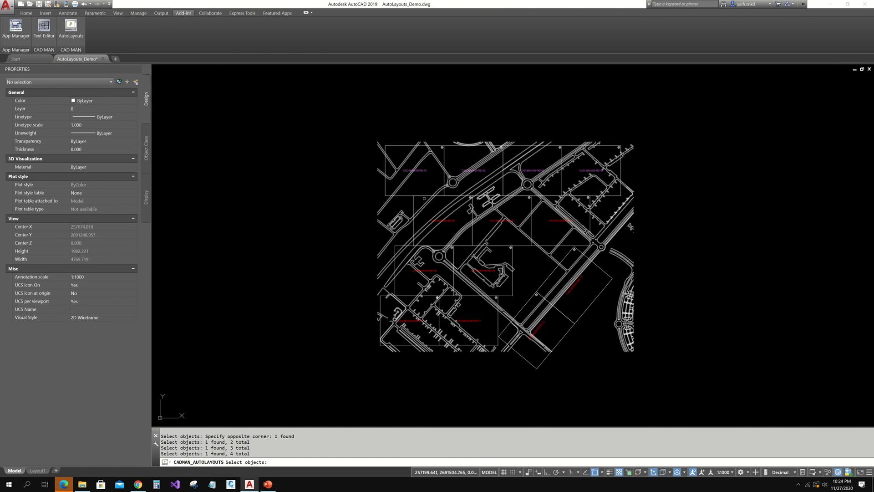
key("Return")
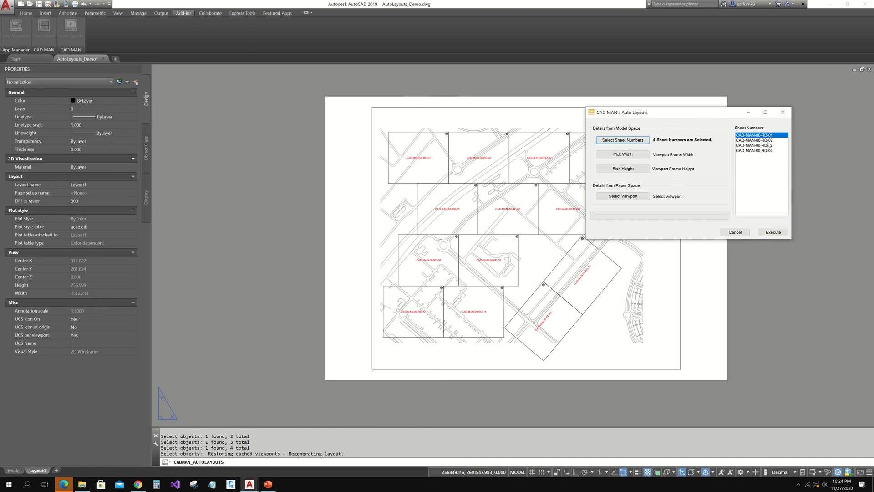
- Pick width 322.5 and height 274, choose the layout viewport, and generate the layouts
left_click(632, 155)
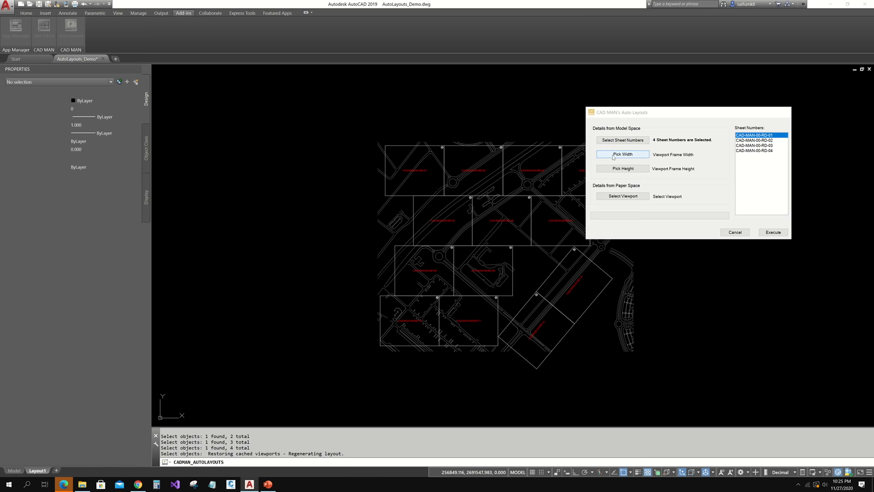
left_click(385, 196)
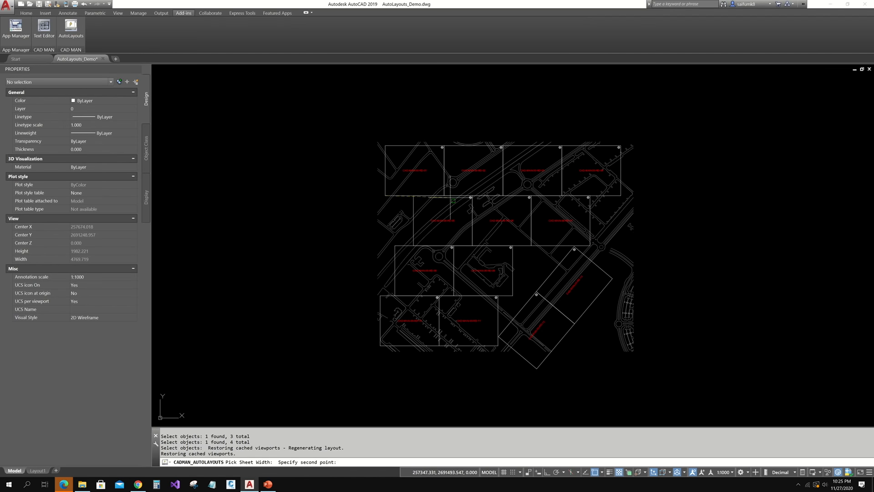
left_click(444, 196)
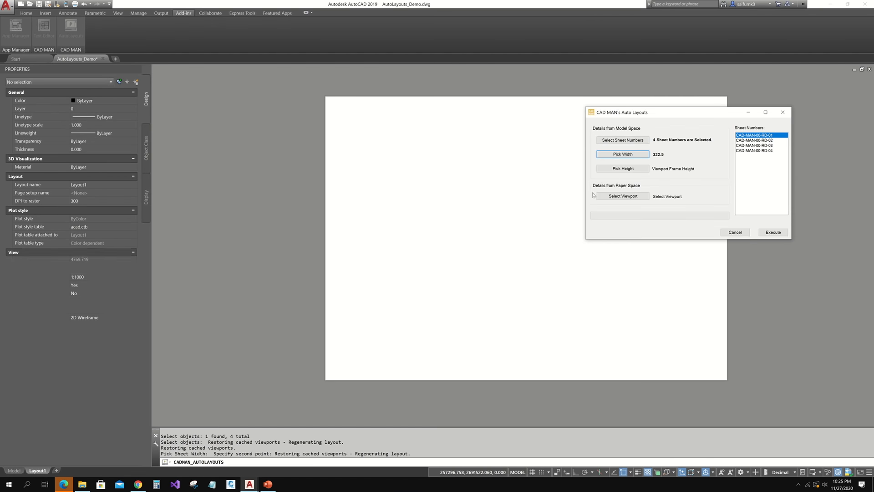
left_click(631, 169)
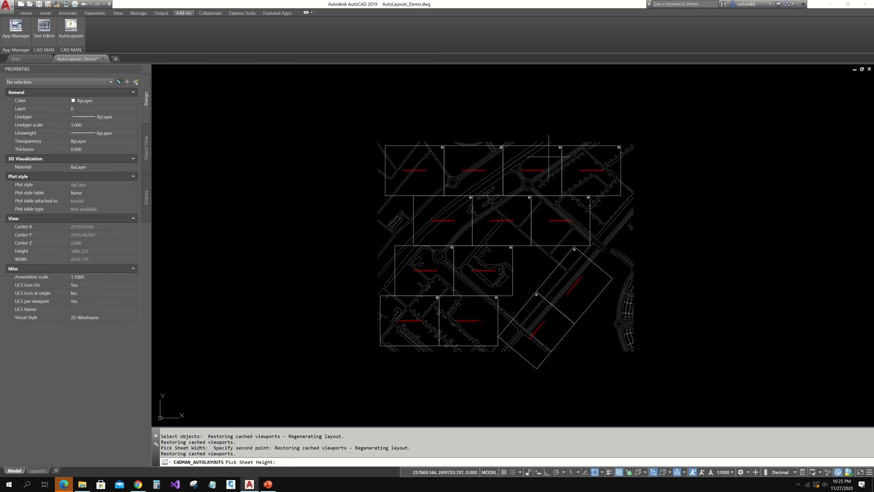
left_click(390, 143)
left_click(384, 193)
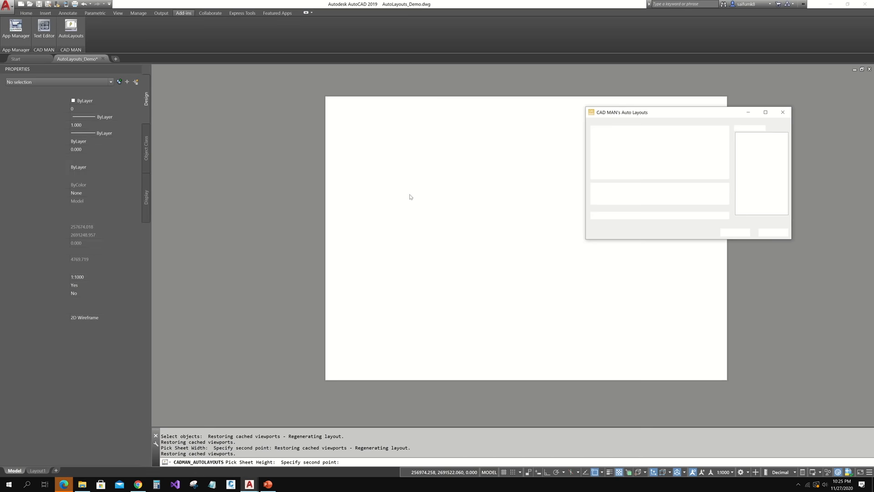
left_click(619, 192)
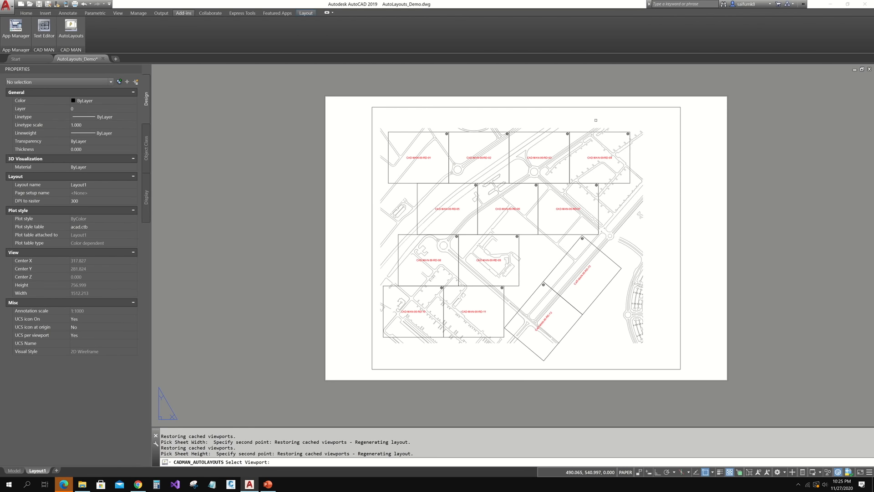
left_click(601, 107)
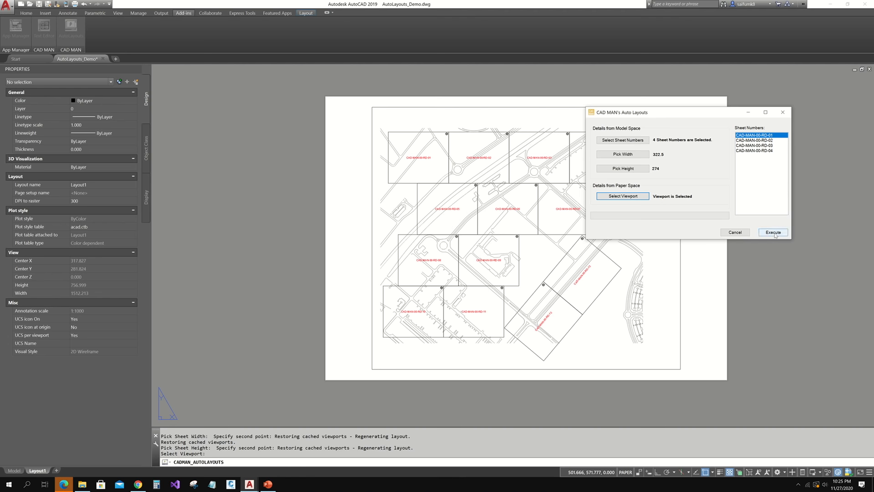
left_click(775, 235)
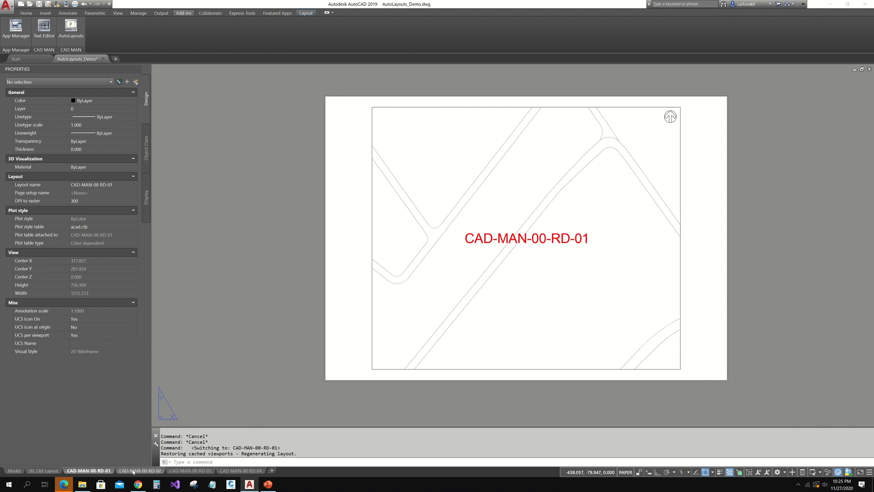
- Browse the new layouts CAD-MAN-00-RD-02, RD-03 and RD-04
left_click(139, 470)
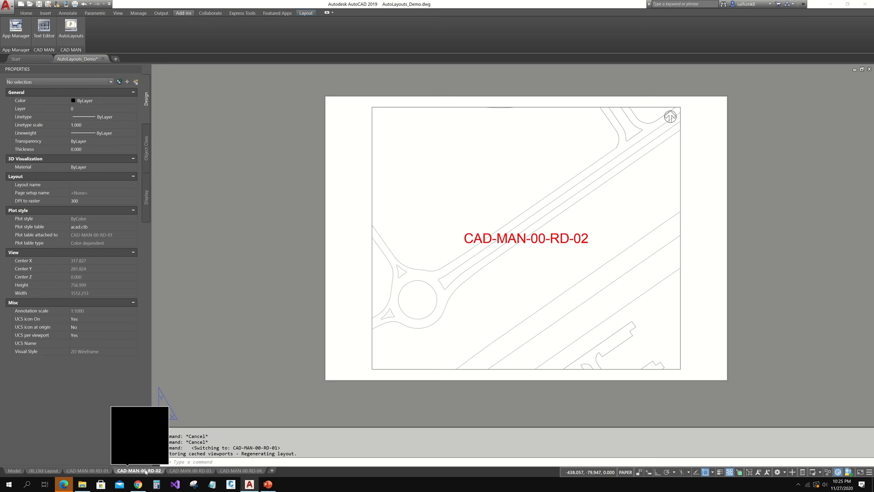
left_click(189, 470)
left_click(240, 470)
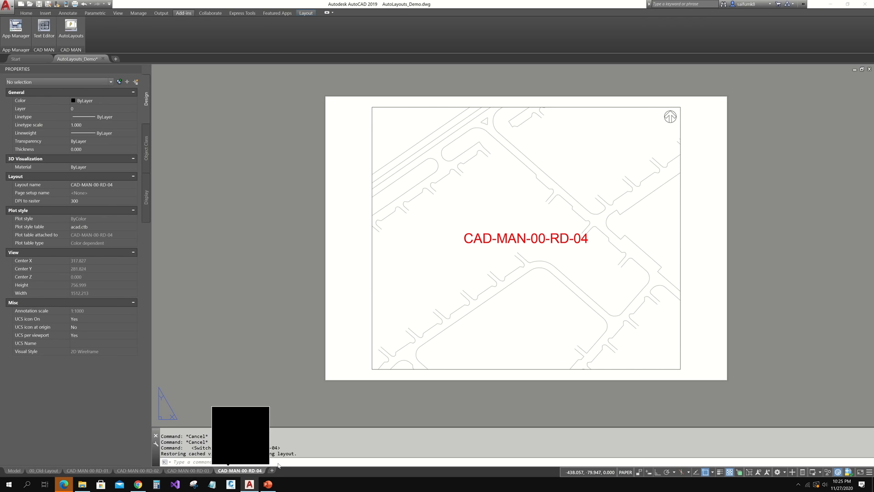